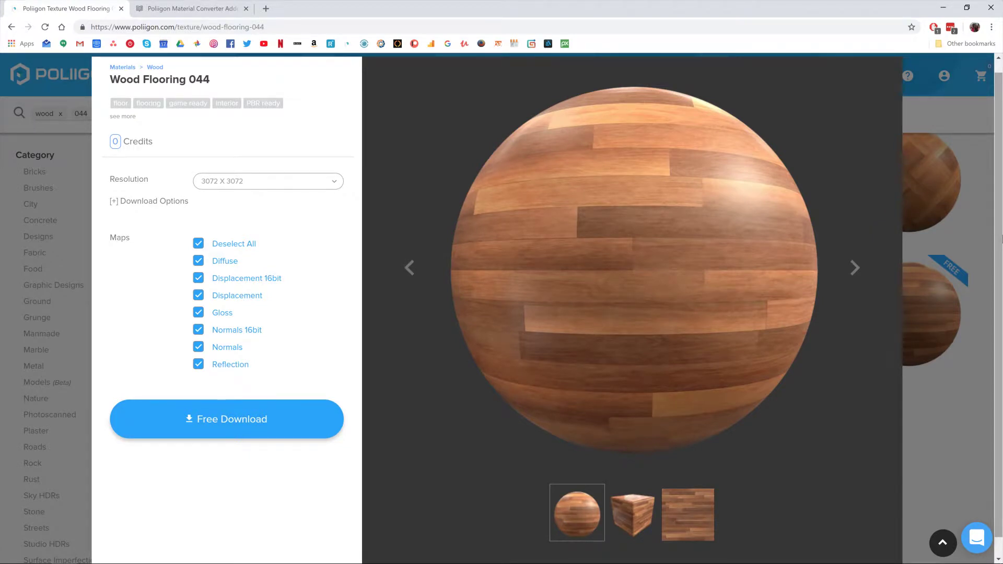
Switch to the 'Poliigon Material Converter Addon for Maya' help article tab.
click(211, 7)
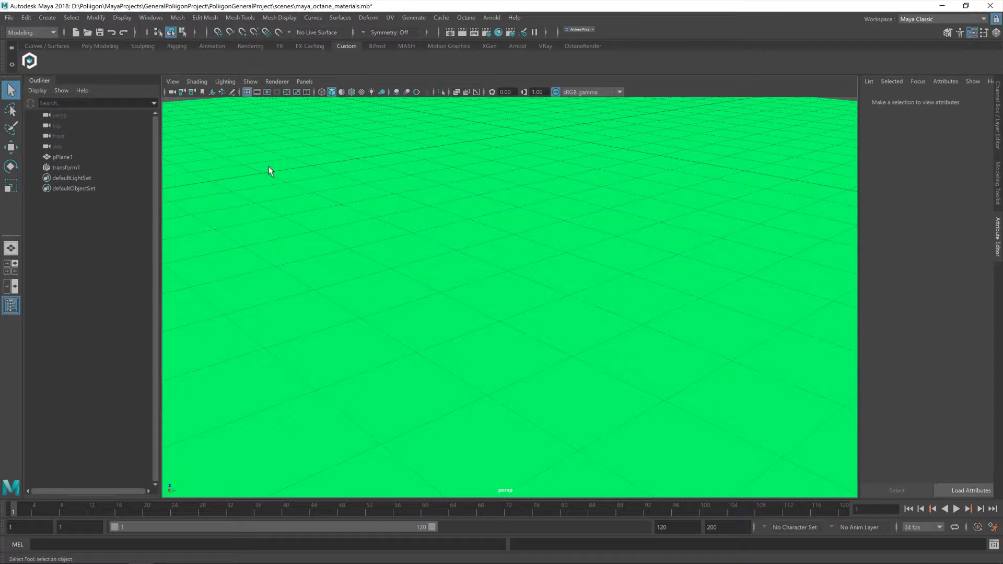
Drop Installer_Poliigon_Material_Converter.mel from the installation folder into the Maya viewport.
mouse_move(90, 553)
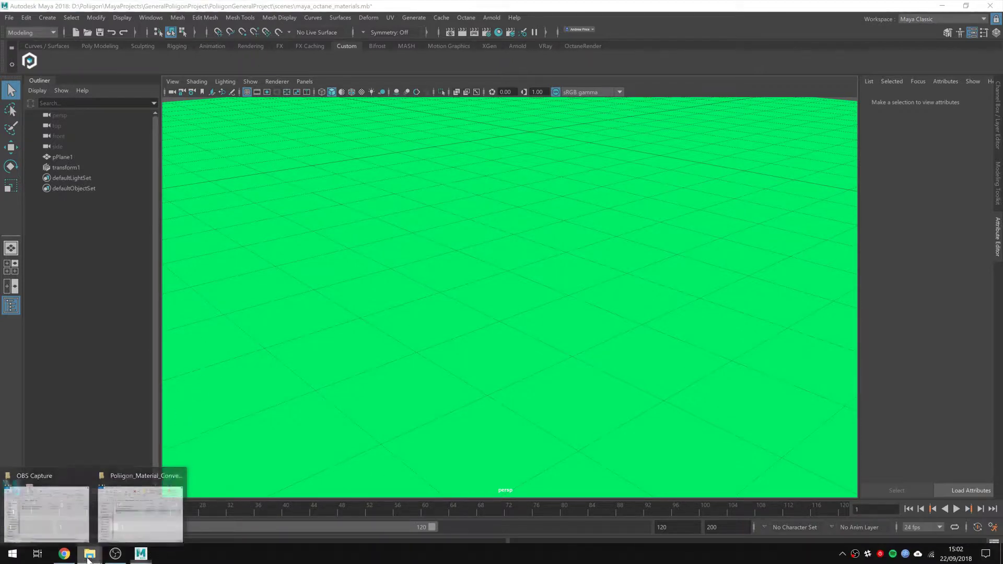
click(141, 523)
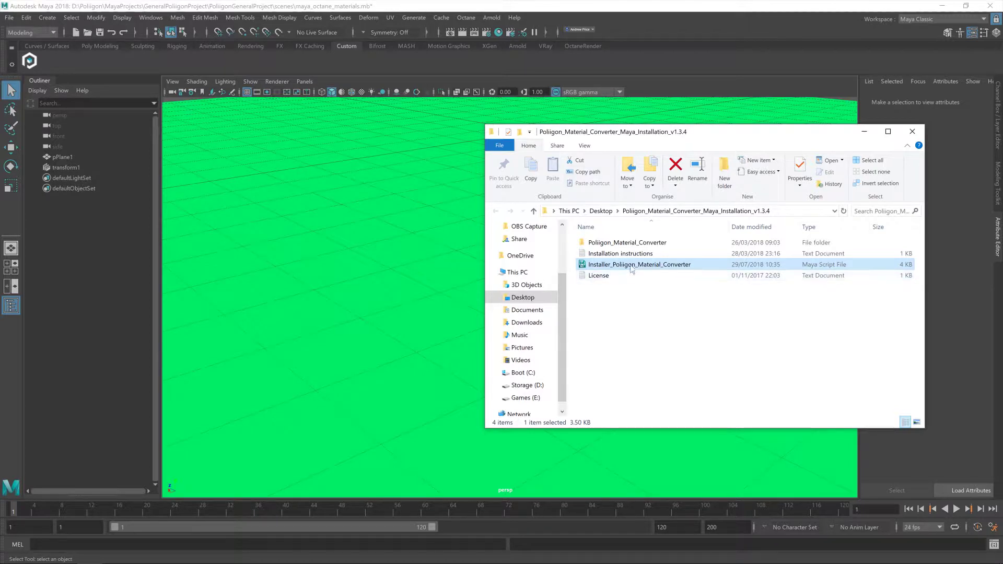
drag(629, 268, 379, 239)
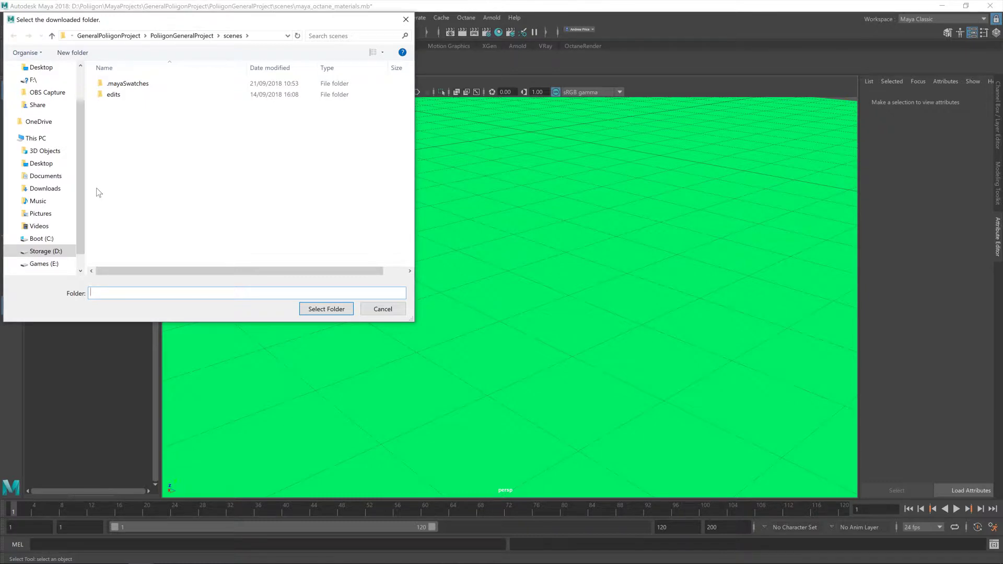
Point the installer at Desktop > installation folder > Poliigon_Material_Converter and accept the update notice.
click(41, 163)
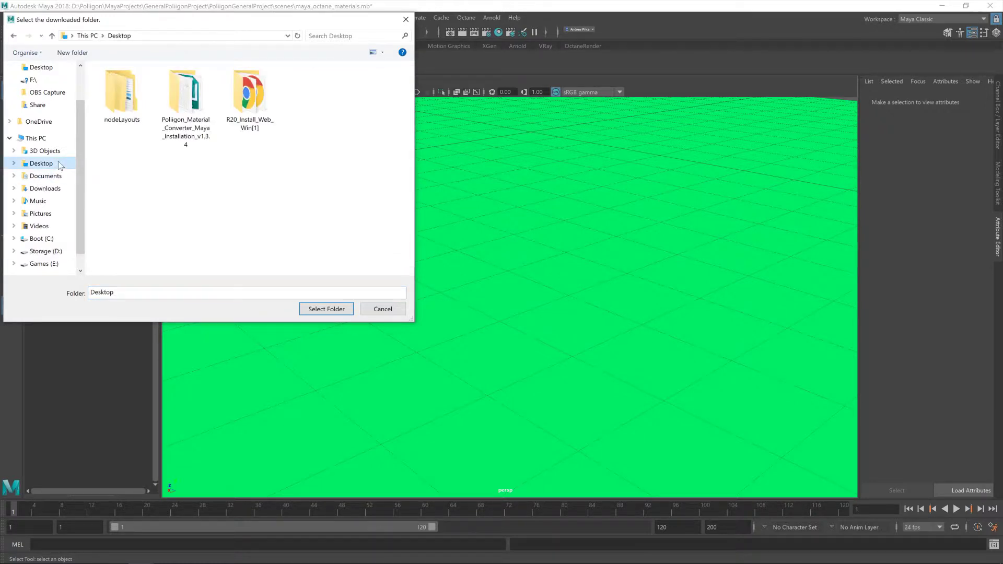
double_click(160, 119)
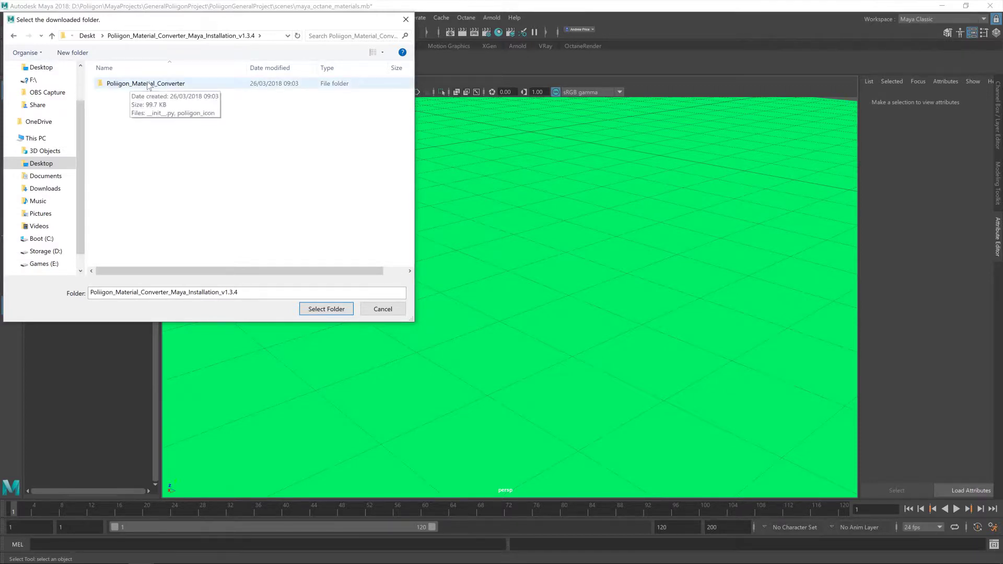
double_click(159, 85)
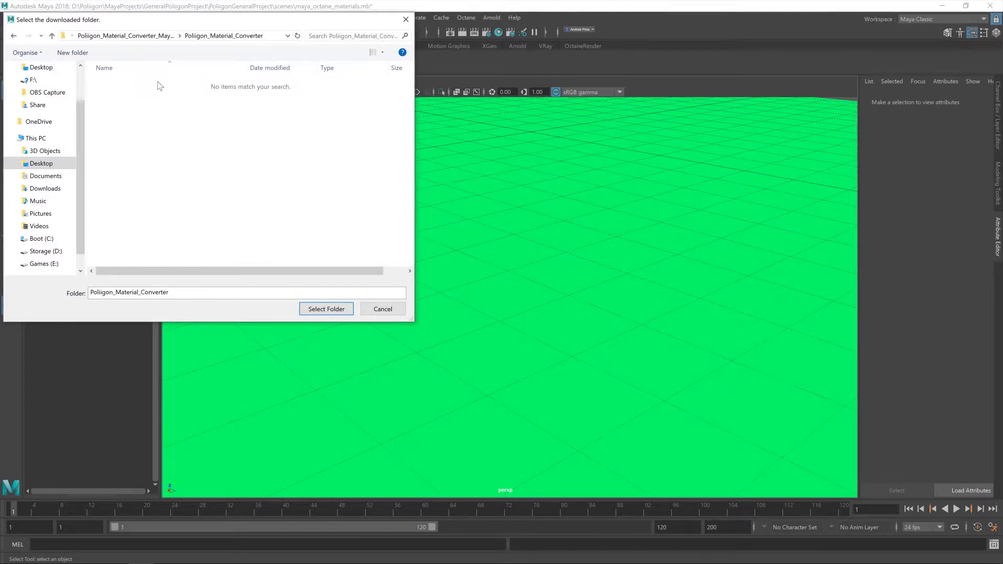
click(326, 308)
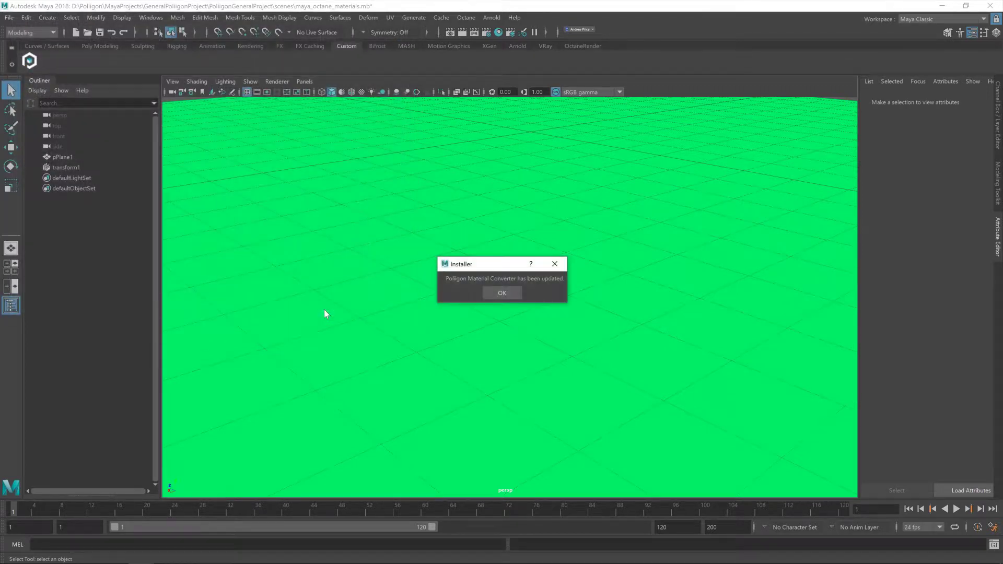
click(500, 292)
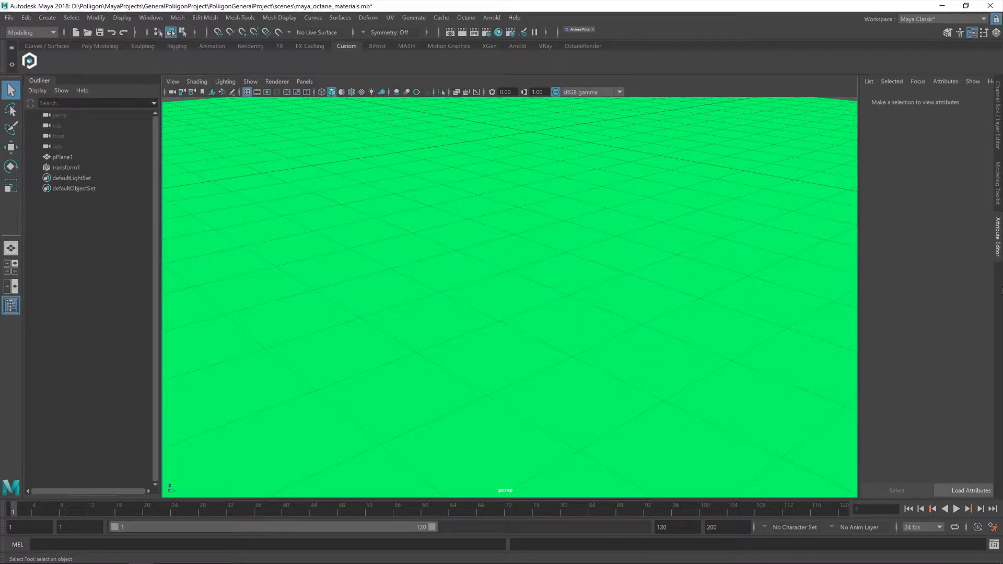
Launch the Poliigon Material Converter and browse the Textures Folder into Poliigon > Materials.
click(29, 61)
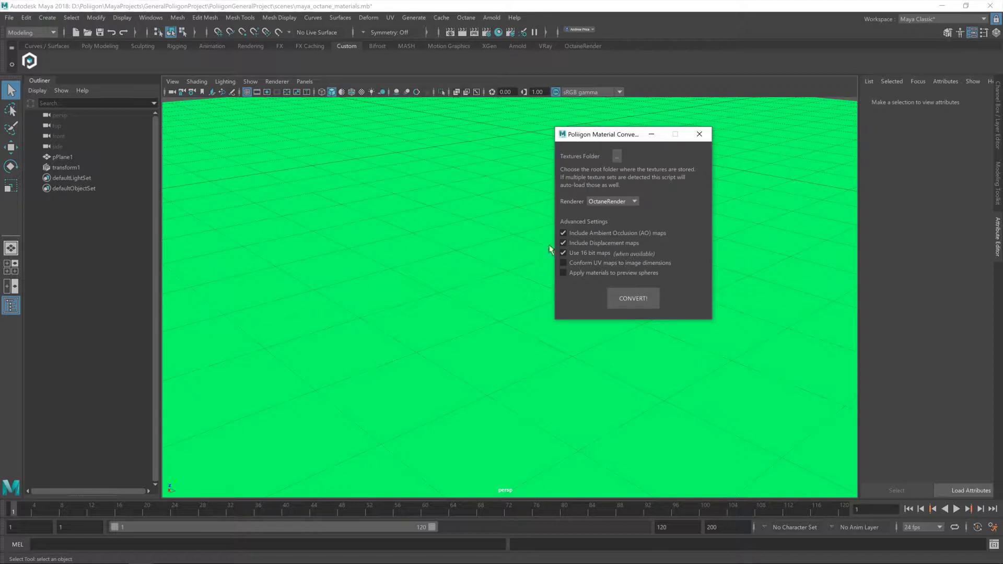
click(617, 157)
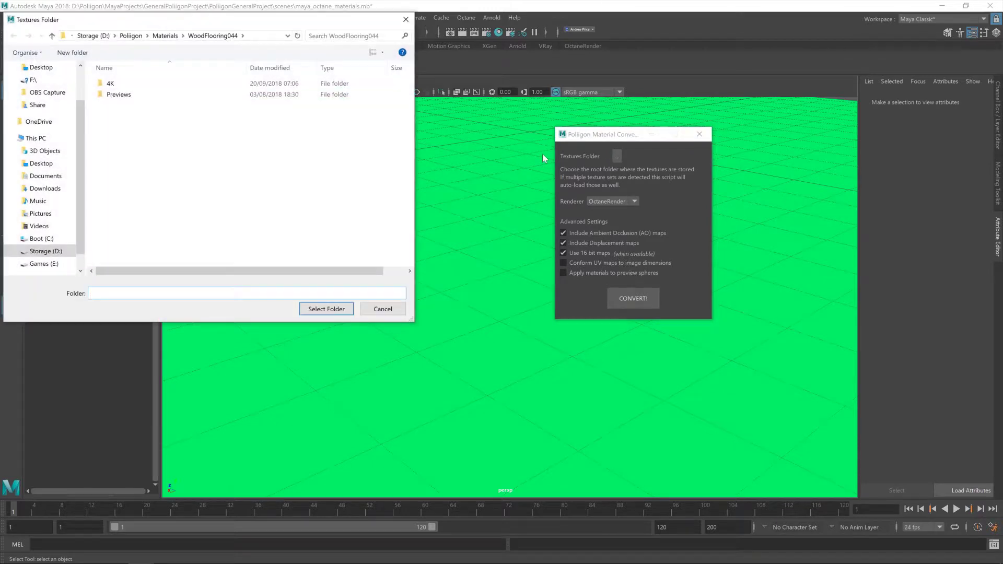
click(135, 36)
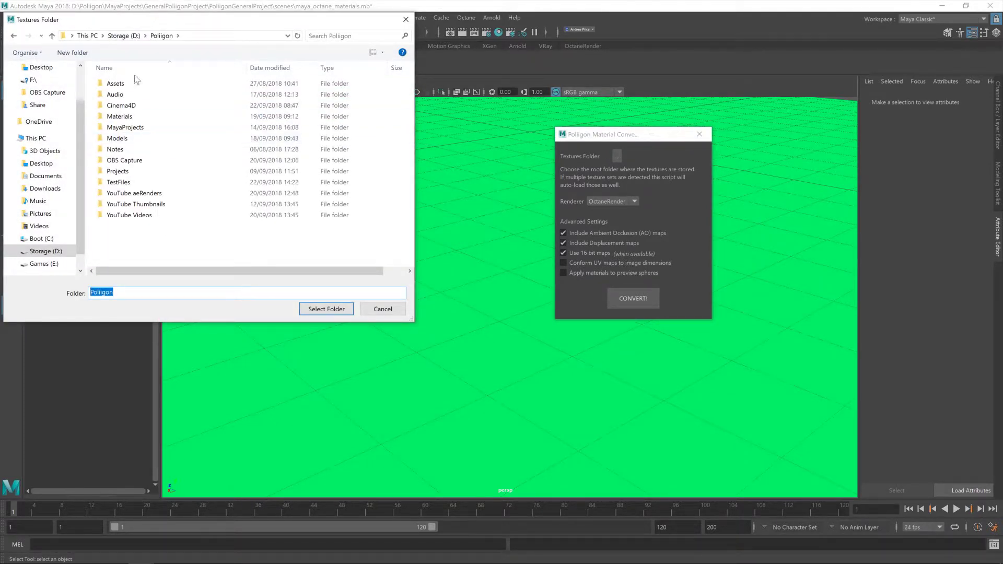
double_click(141, 117)
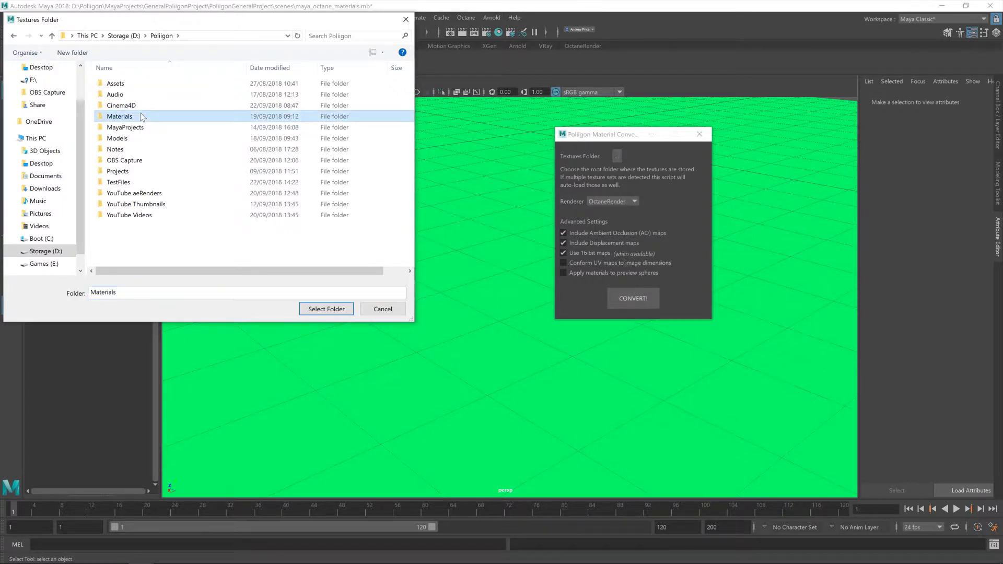
Select D:/Poliigon/Materials/WoodFlooring044 as the textures folder.
scroll(170, 96, down, 10)
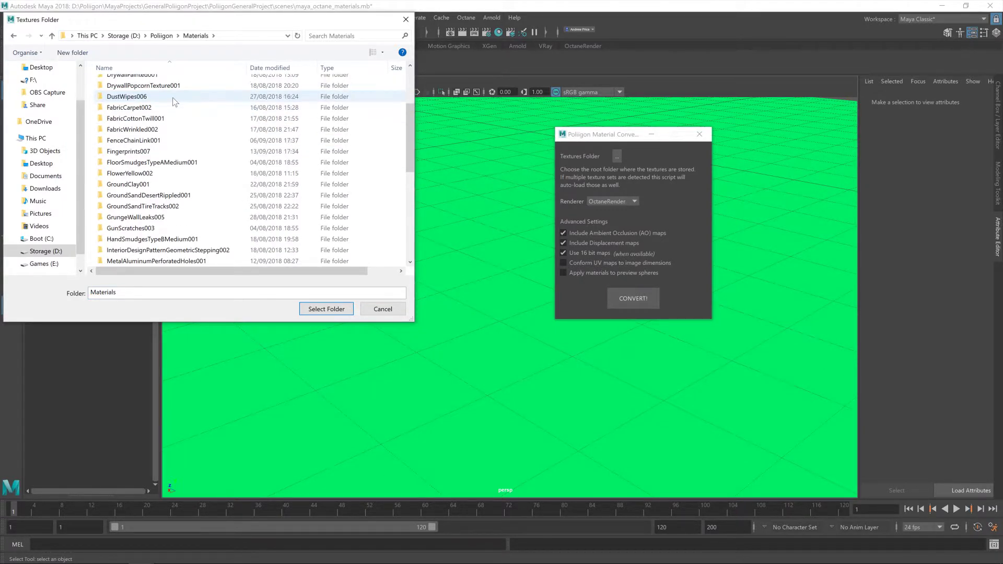
scroll(214, 179, up, 10)
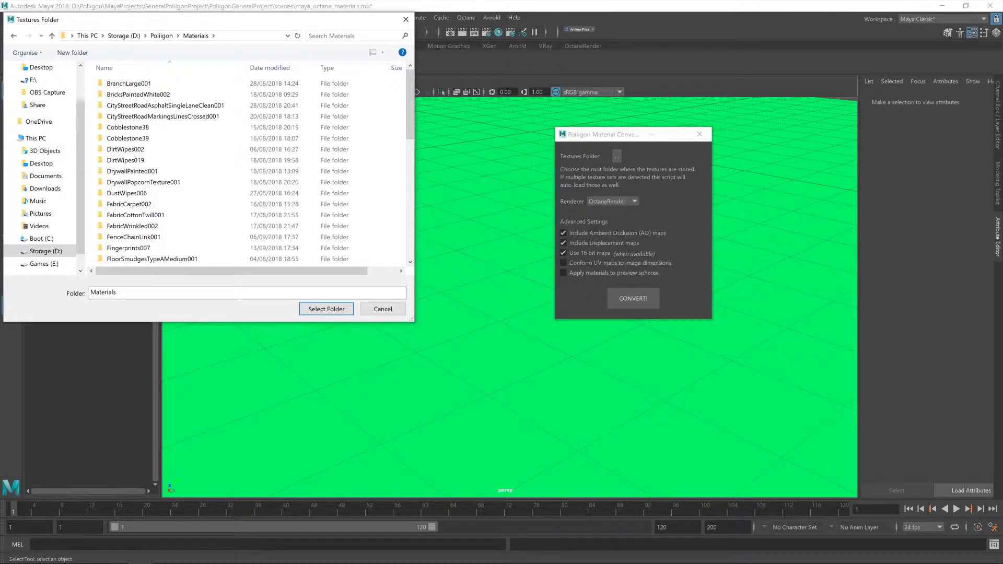
scroll(224, 244, down, 15)
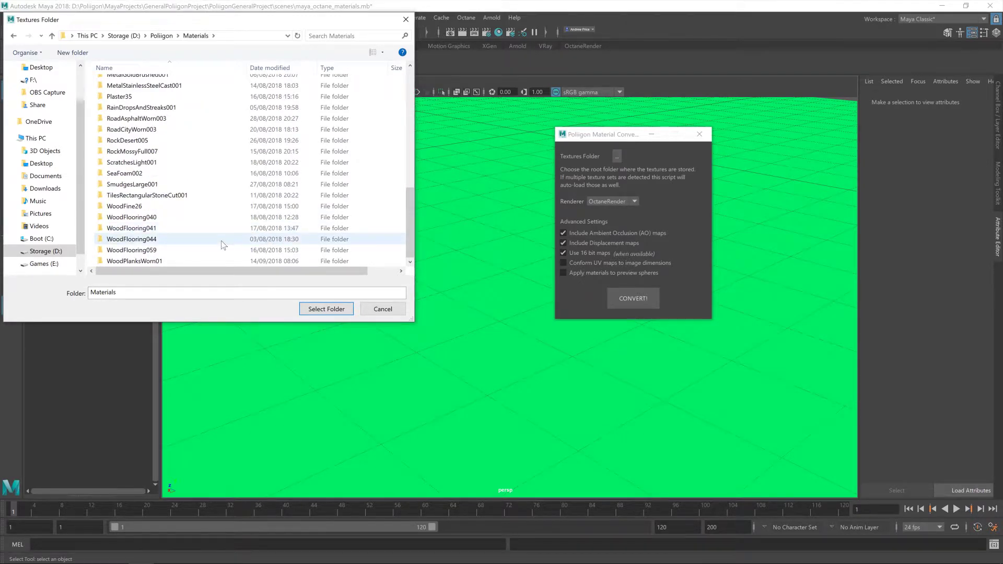
click(222, 243)
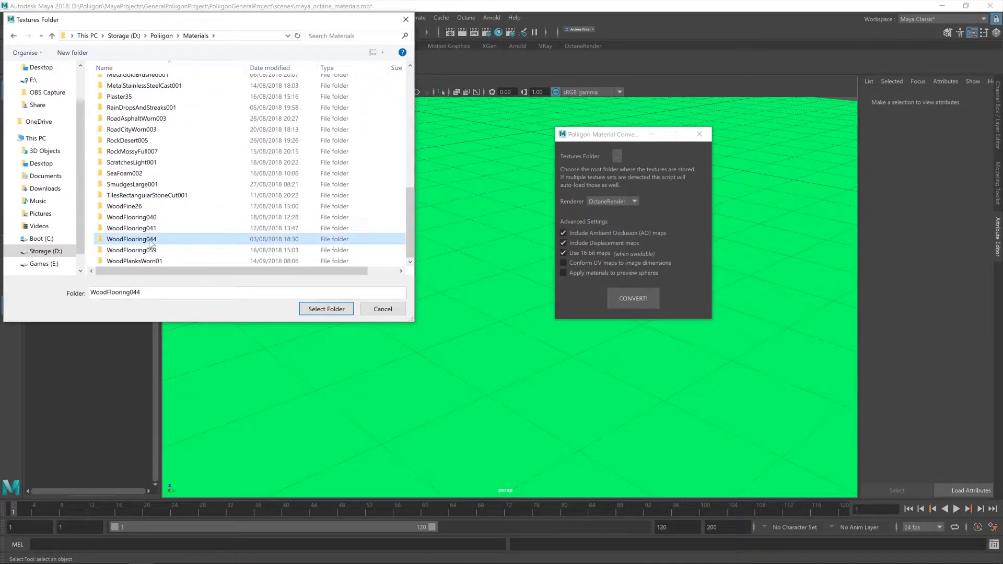
double_click(194, 238)
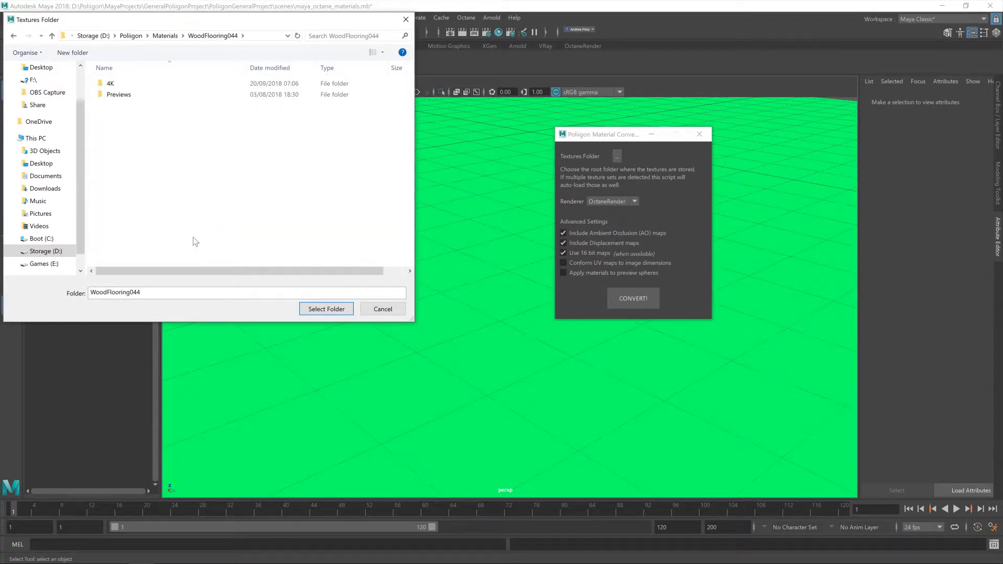
click(318, 310)
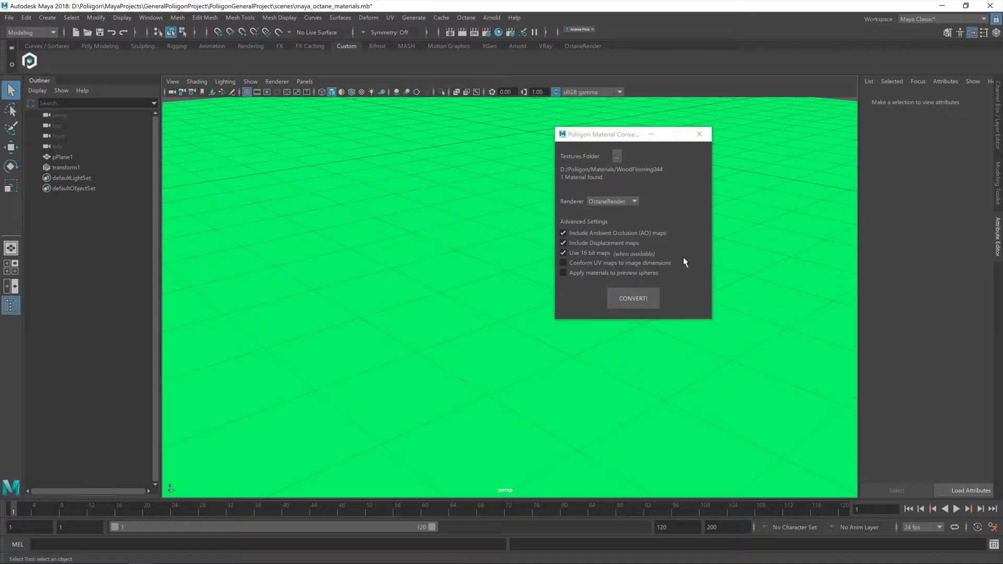
Keep OctaneRender as renderer, convert the WoodFlooring044 textures, then close the converter.
click(633, 201)
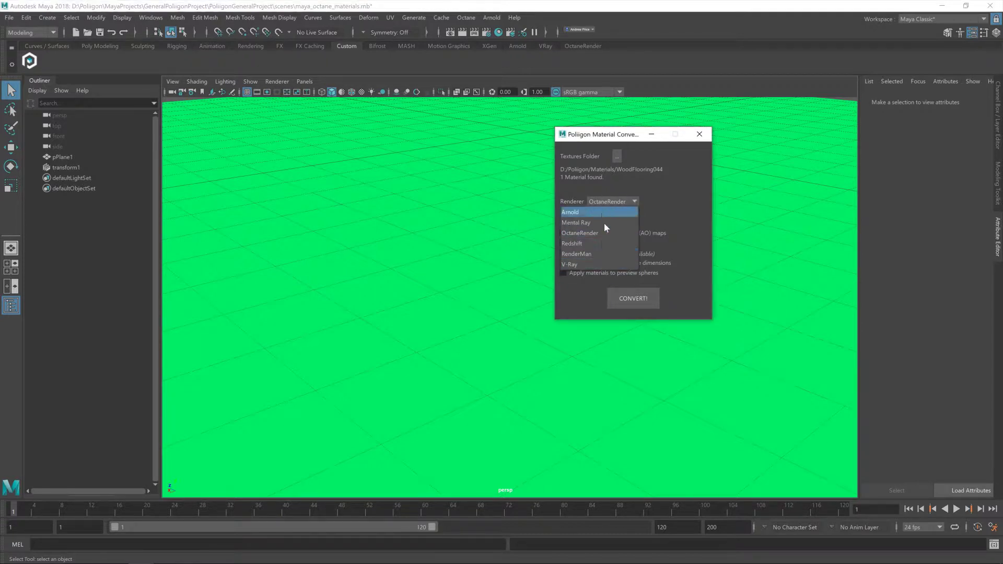
click(624, 274)
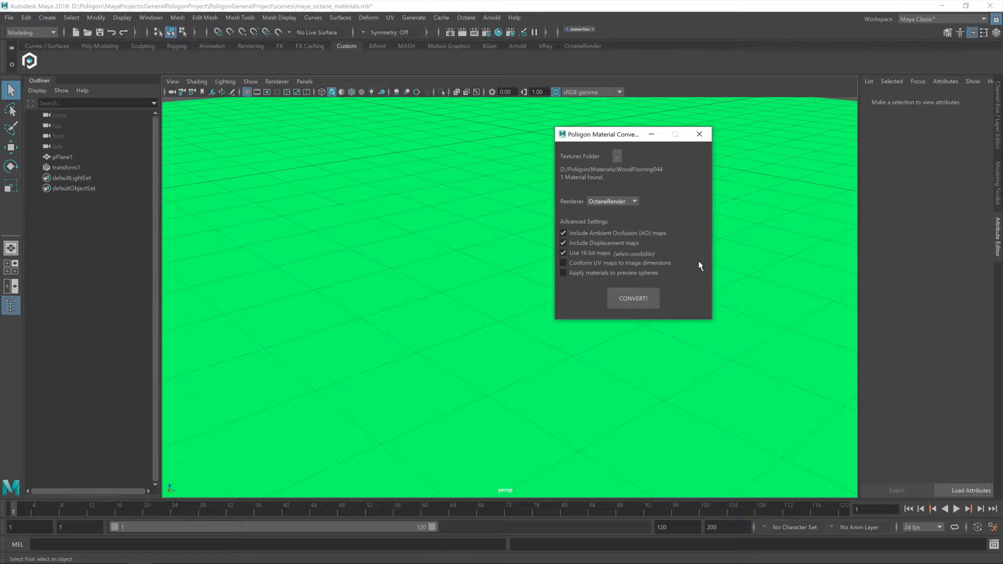
click(643, 301)
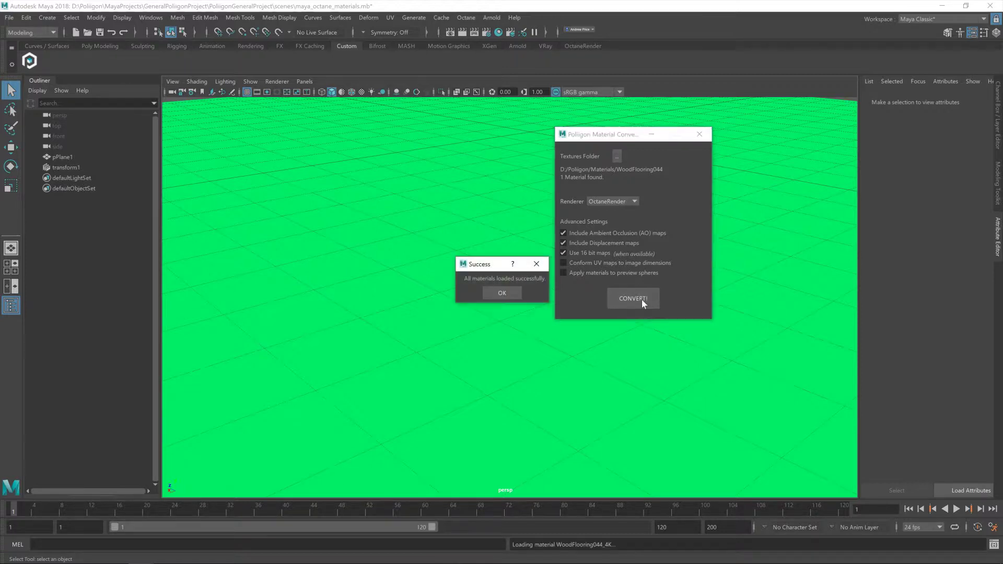
click(504, 293)
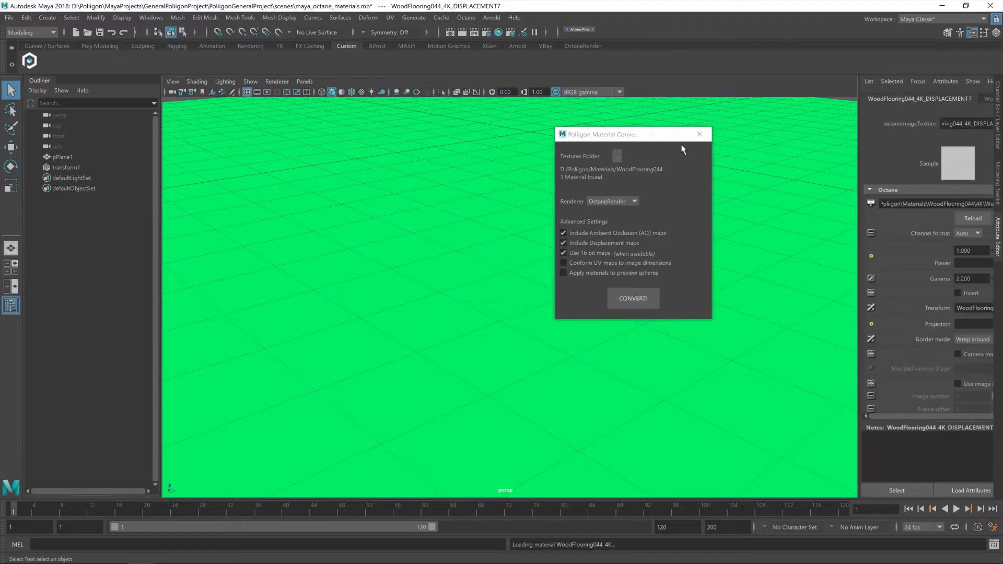
click(699, 134)
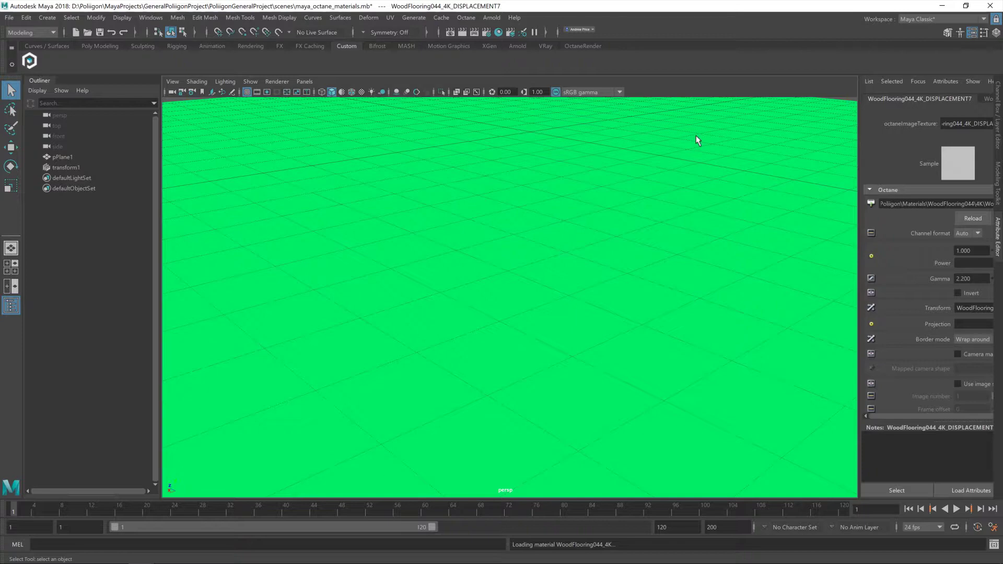
Show the WoodFlooring044_4K network in Hypershade and select the floor plane pPlane1.
click(498, 32)
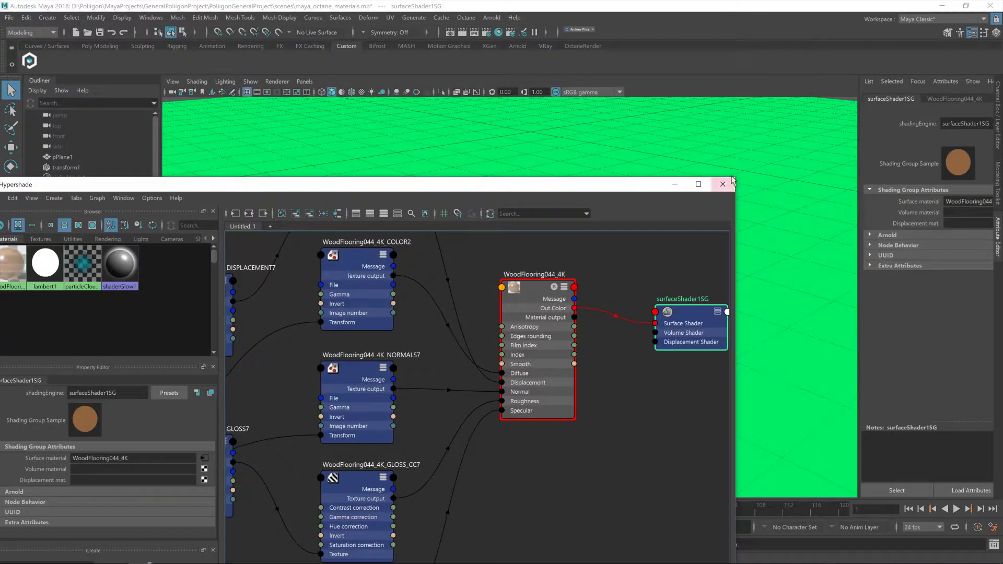
click(787, 144)
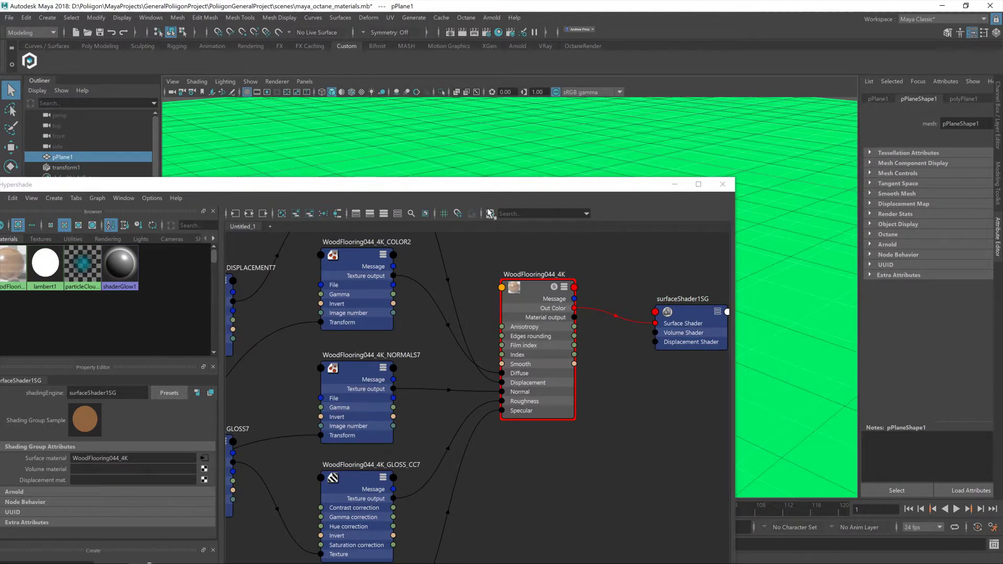
Assign the WoodFlooring044_4K material to pPlane1 and launch an Octane render.
drag(475, 184, 671, 181)
right_click(207, 266)
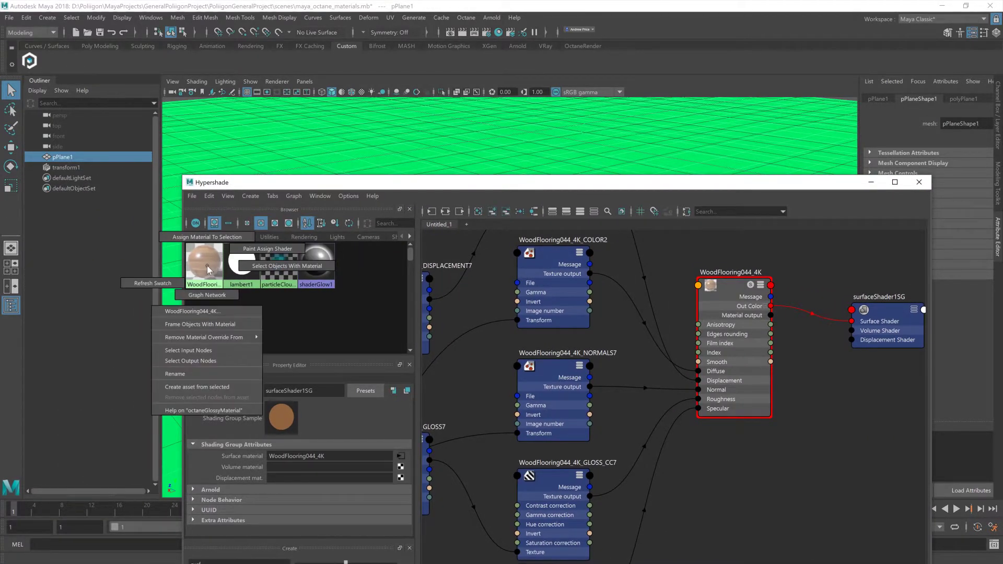
click(229, 238)
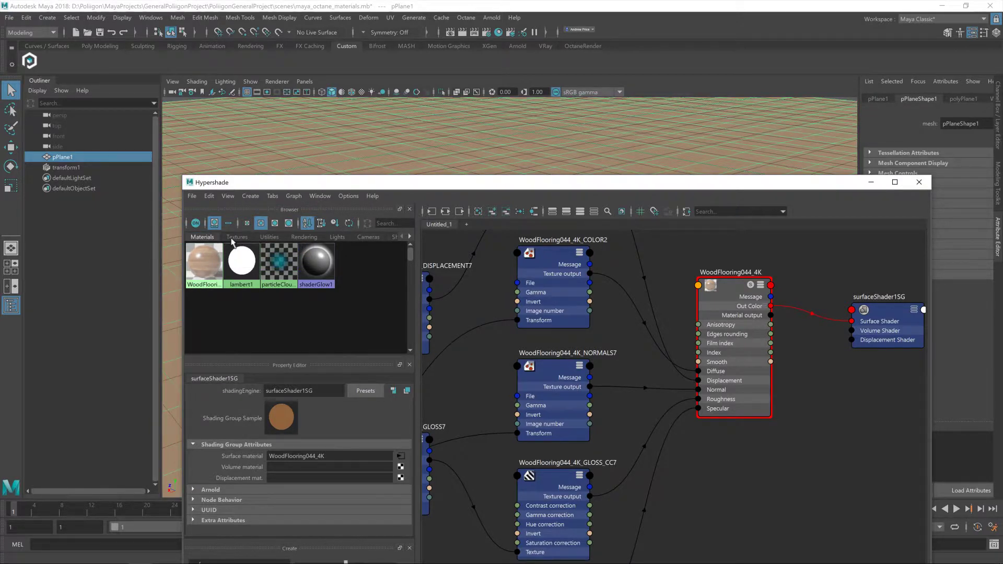
drag(620, 184, 437, 90)
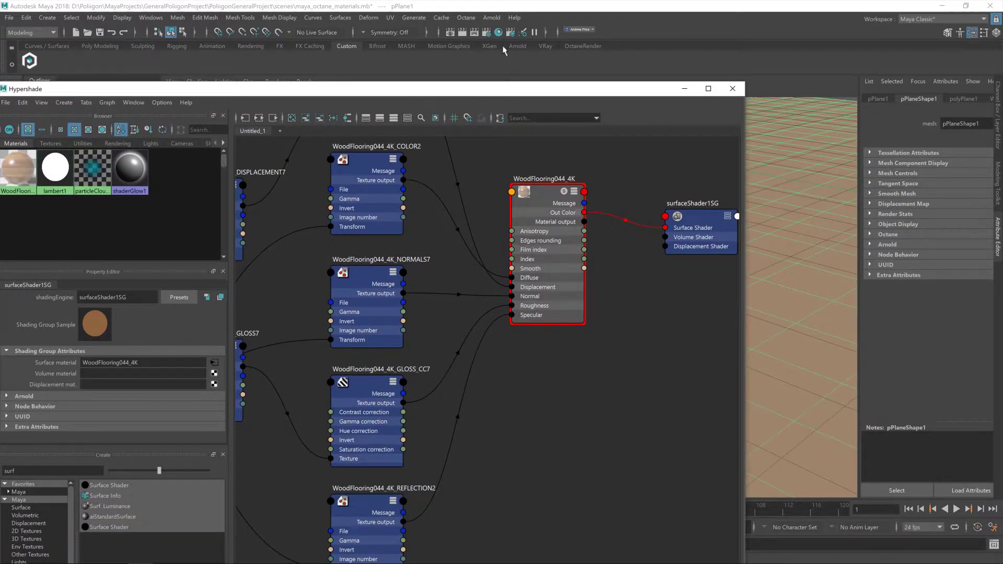
click(475, 33)
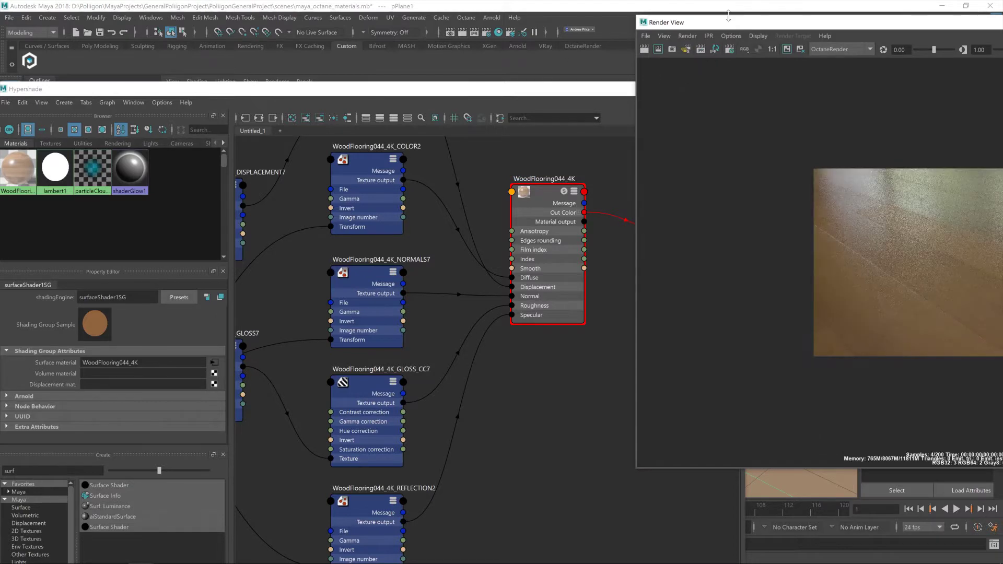
Move the Render View to the top-right beside the node graph while rendering reaches 200 samples.
drag(728, 21, 472, 29)
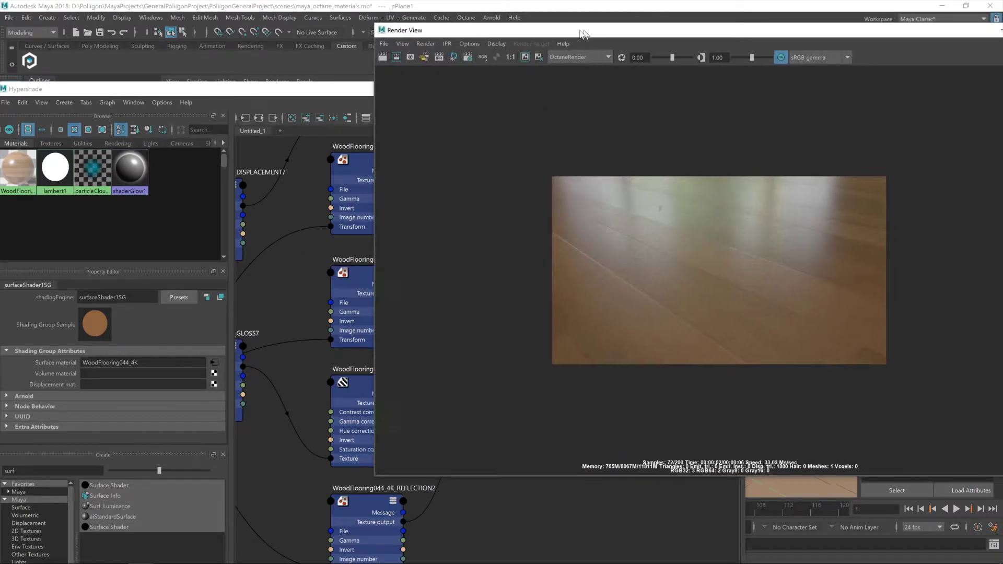
drag(583, 35, 455, 21)
drag(244, 465, 589, 246)
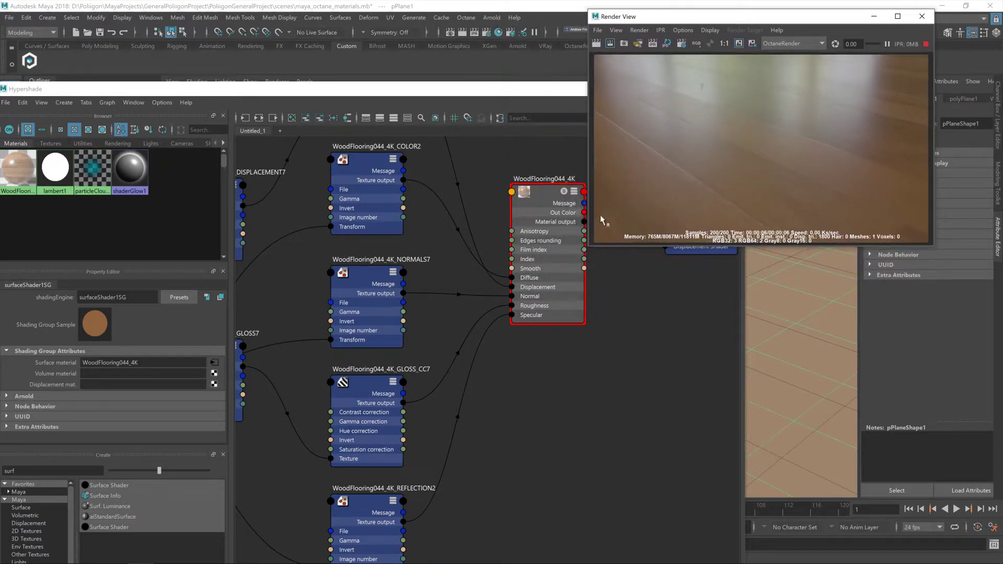
drag(687, 19, 748, 10)
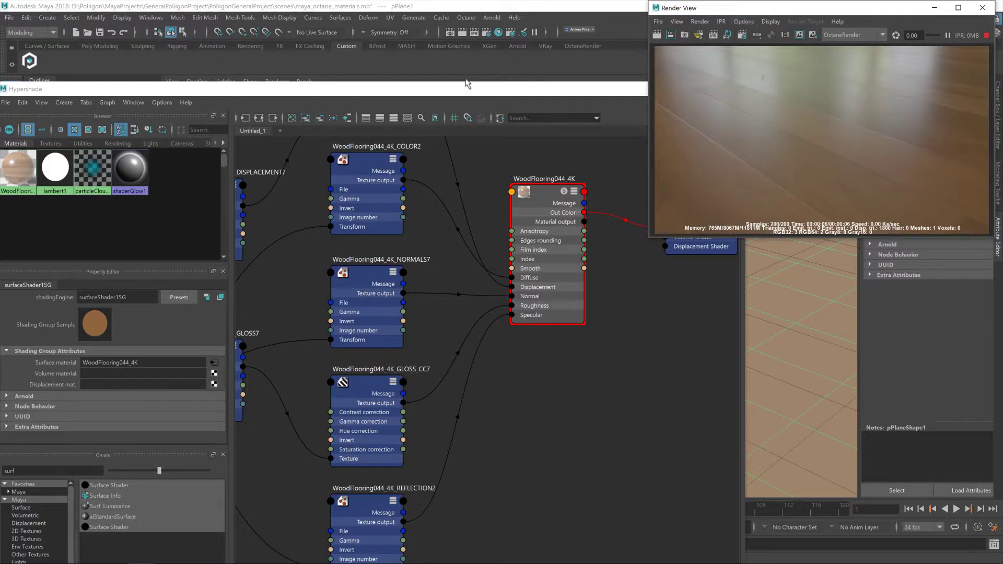
Move GLOSS7 down-right and GLOSS_CC7 left beside it, then select the old Create search term.
click(439, 356)
alt+middle_drag(389, 394, 456, 365)
click(296, 334)
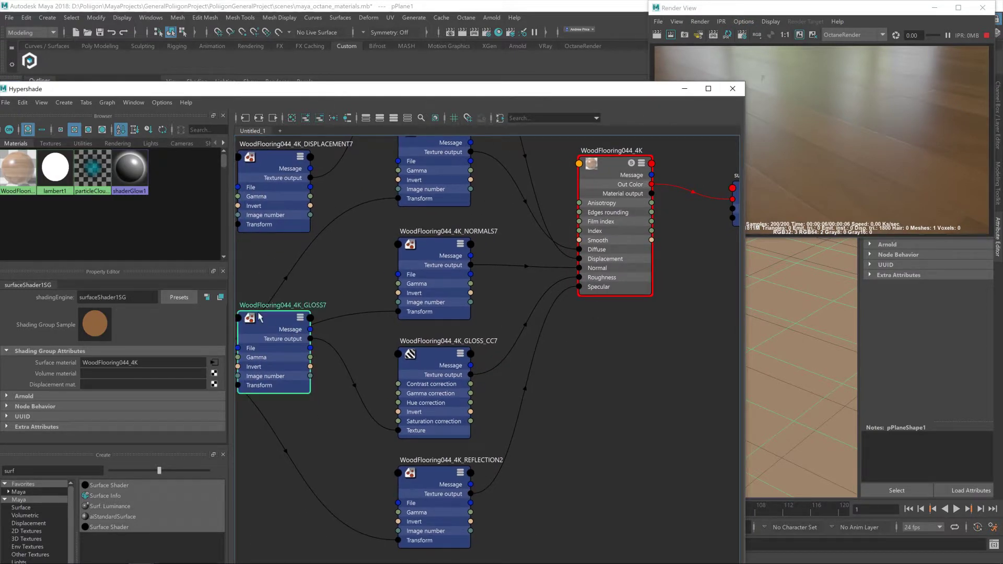
drag(270, 328, 296, 370)
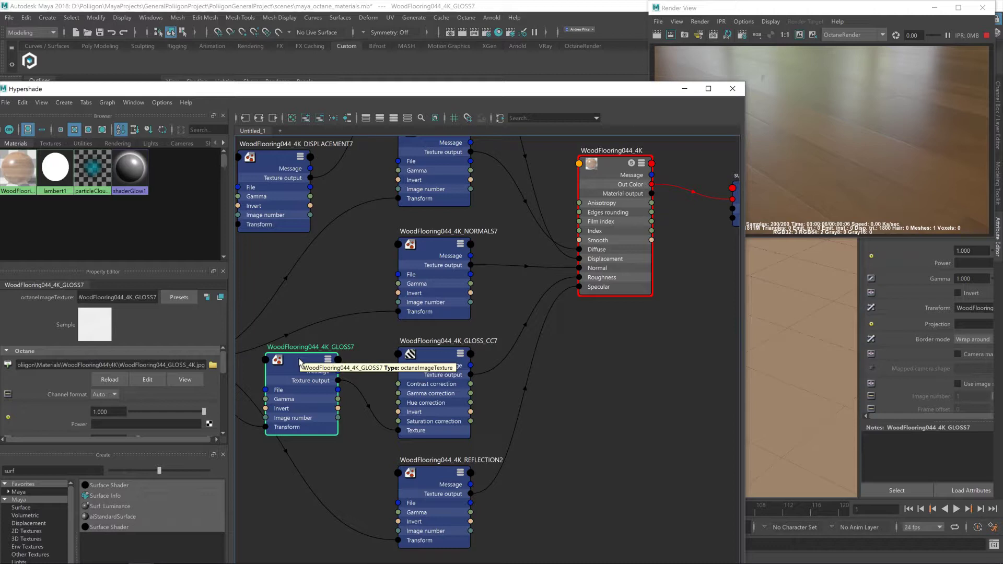
click(417, 354)
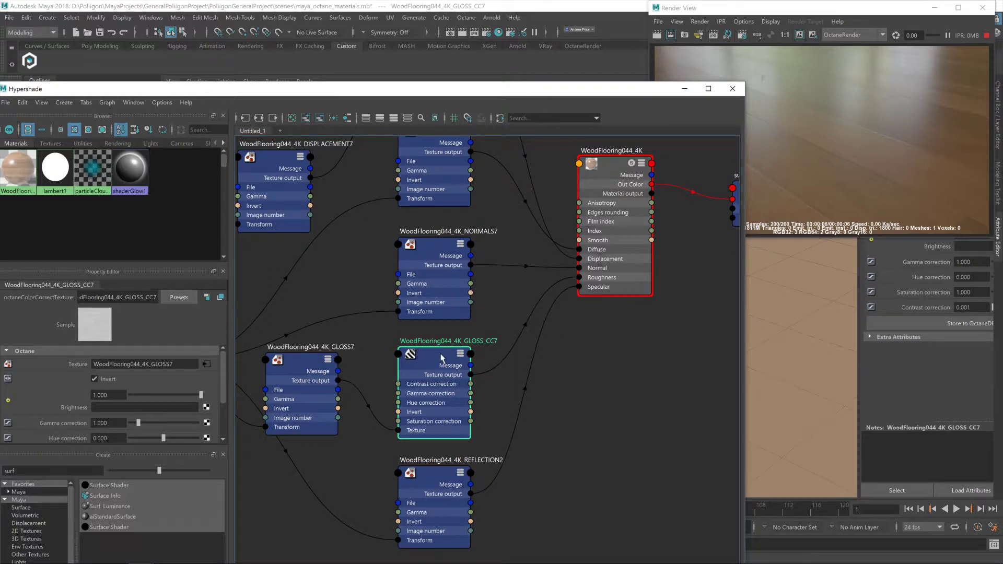
drag(442, 359, 402, 359)
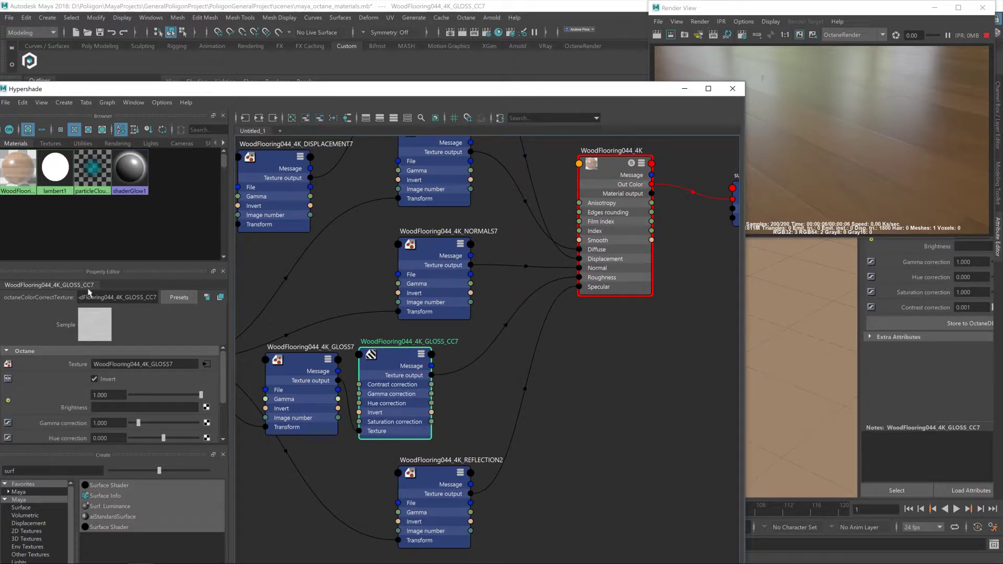
click(14, 471)
drag(14, 471, 2, 464)
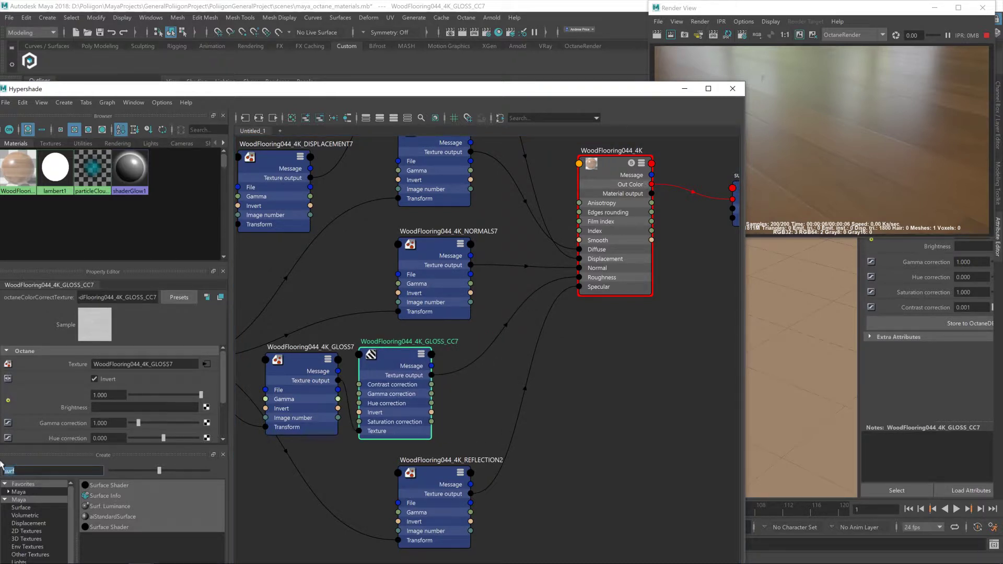
Create an Octane Multiply Texture from a 'multi' search and connect GLOSS_CC7 to its Texture #1.
text(multi)
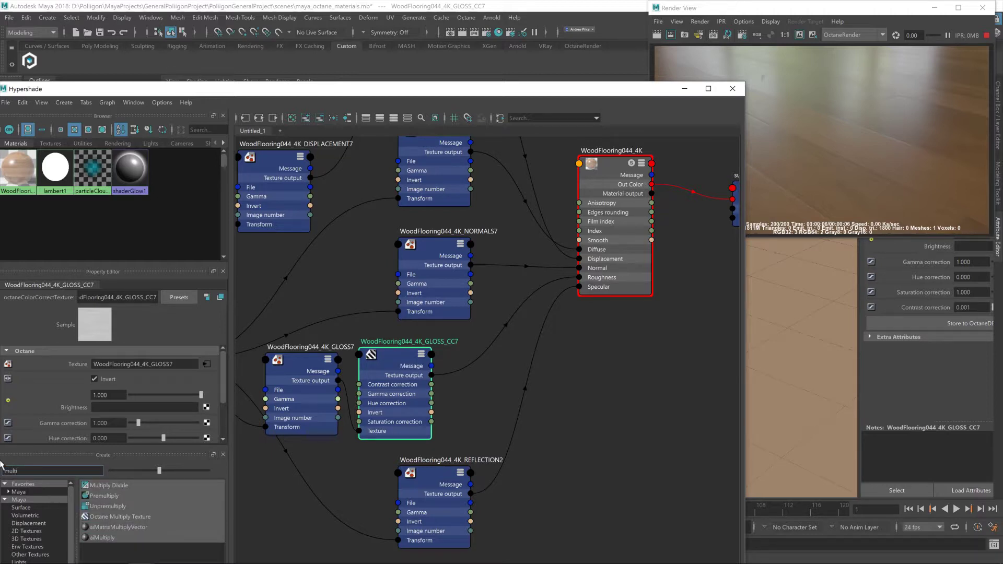
click(112, 520)
drag(622, 451, 499, 367)
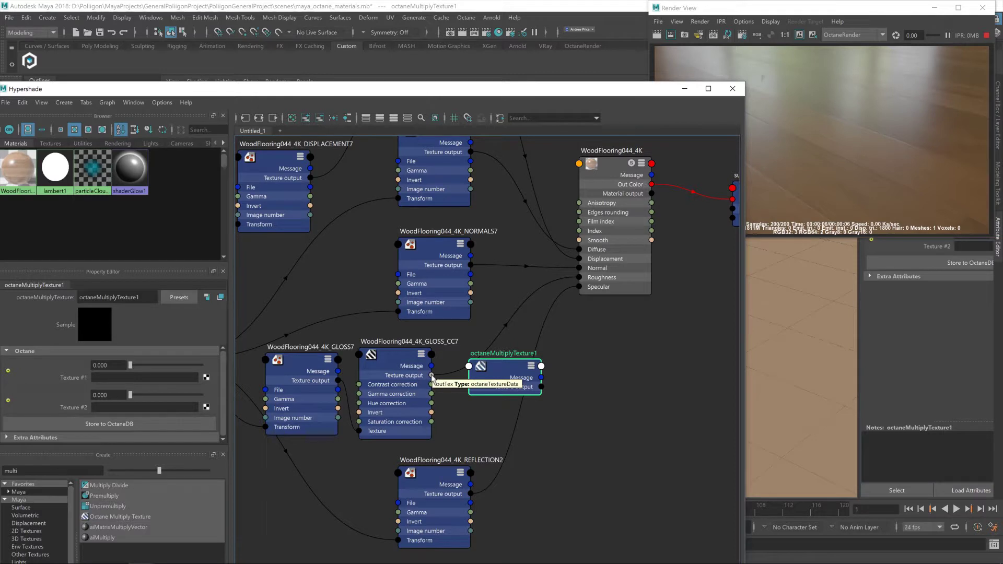
drag(431, 375, 468, 368)
click(402, 268)
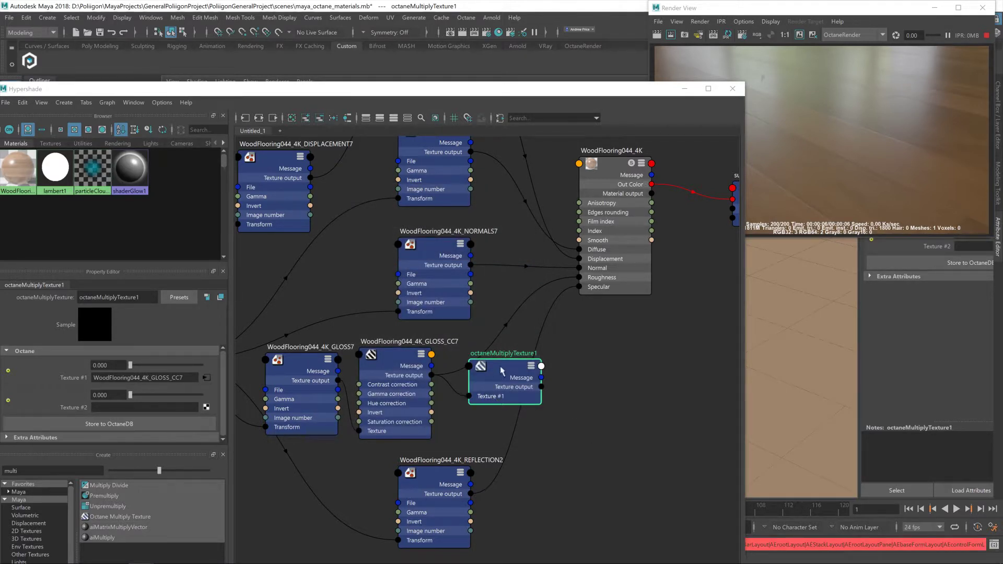
drag(501, 369, 578, 278)
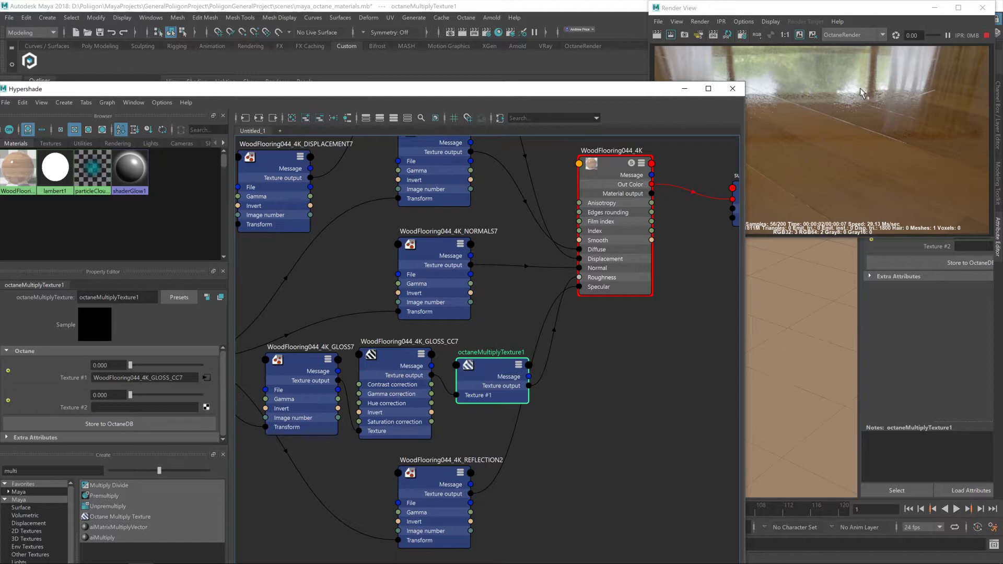
Enter 1 as octaneMultiplyTexture1's Texture #2 factor, then change it to 0.65.
drag(490, 380, 491, 381)
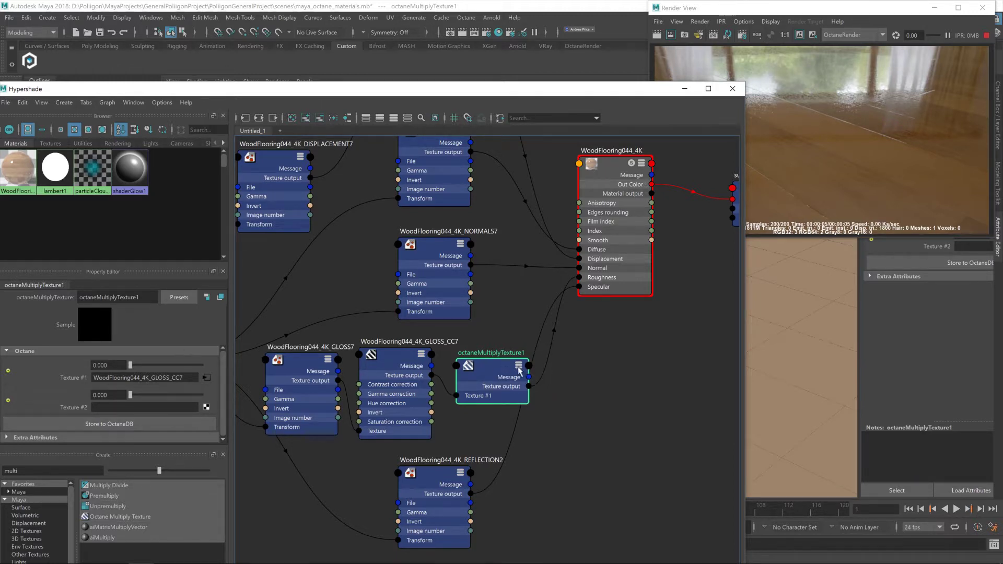
click(99, 395)
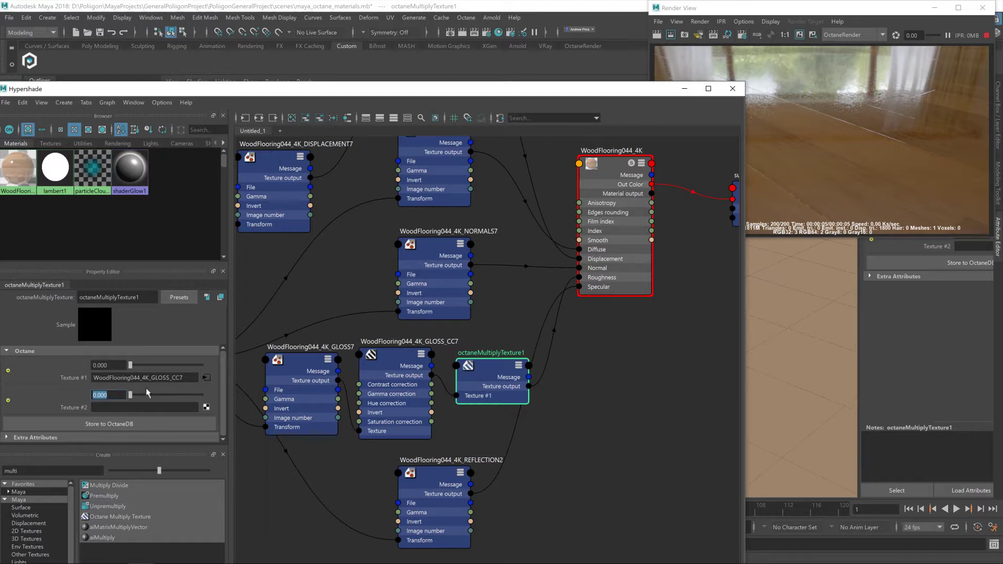
text(1)
key(Return)
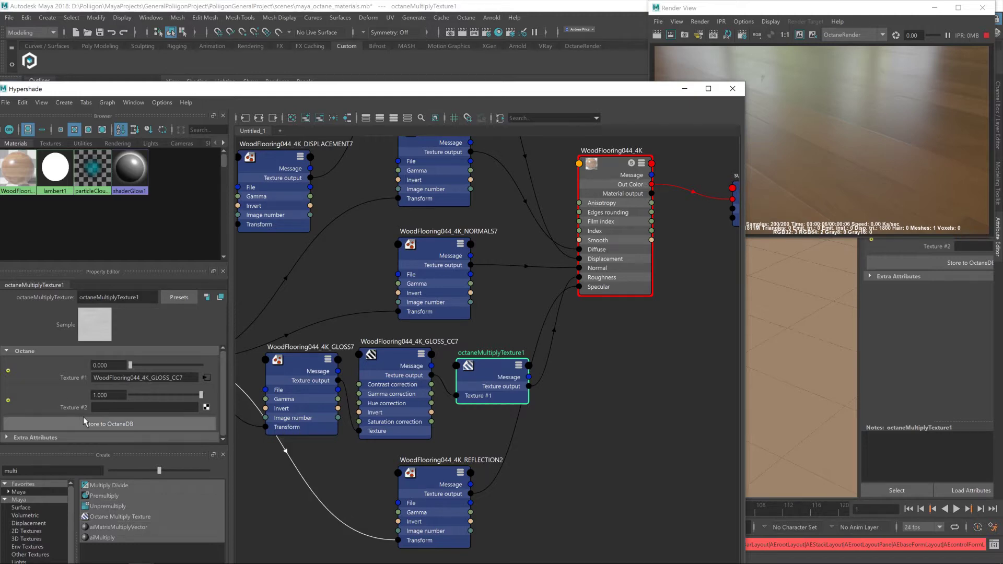
drag(108, 394, 51, 397)
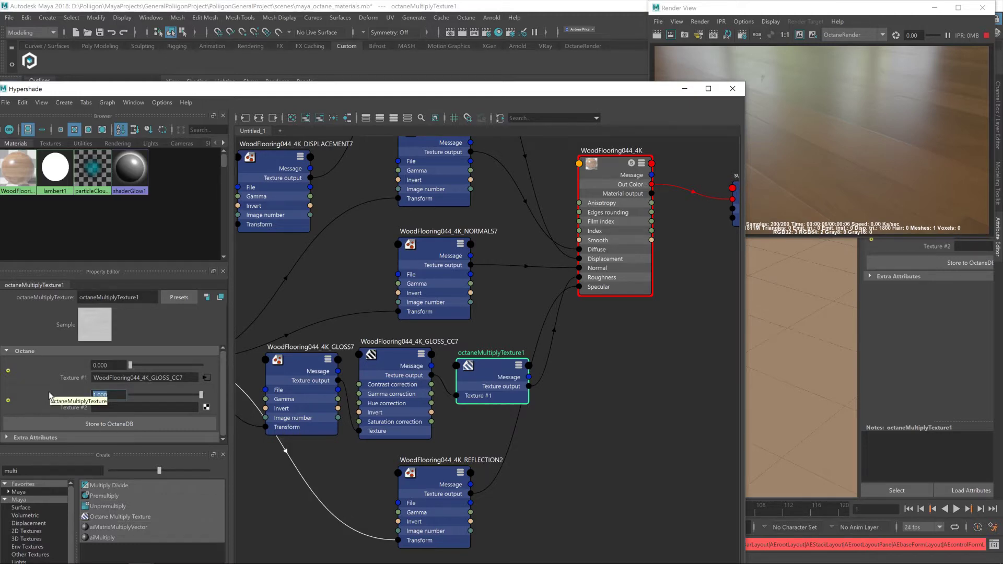
text(0.65)
key(Return)
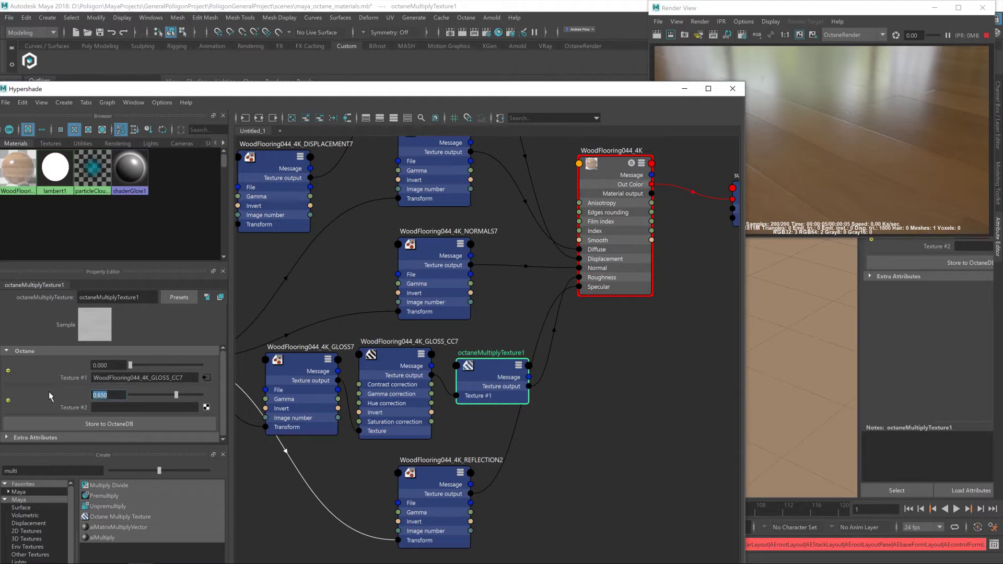
Rename the multiply node to ROUGHNESS_Adjust and fit the whole WoodFlooring044_4K network in view.
double_click(108, 297)
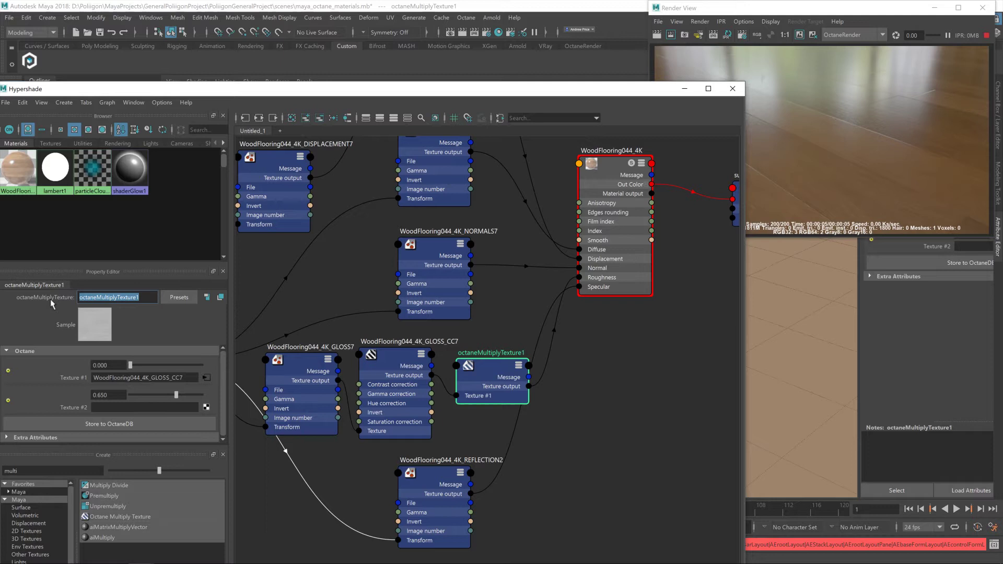
text(ROUGHNESS_Adjust)
key(Return)
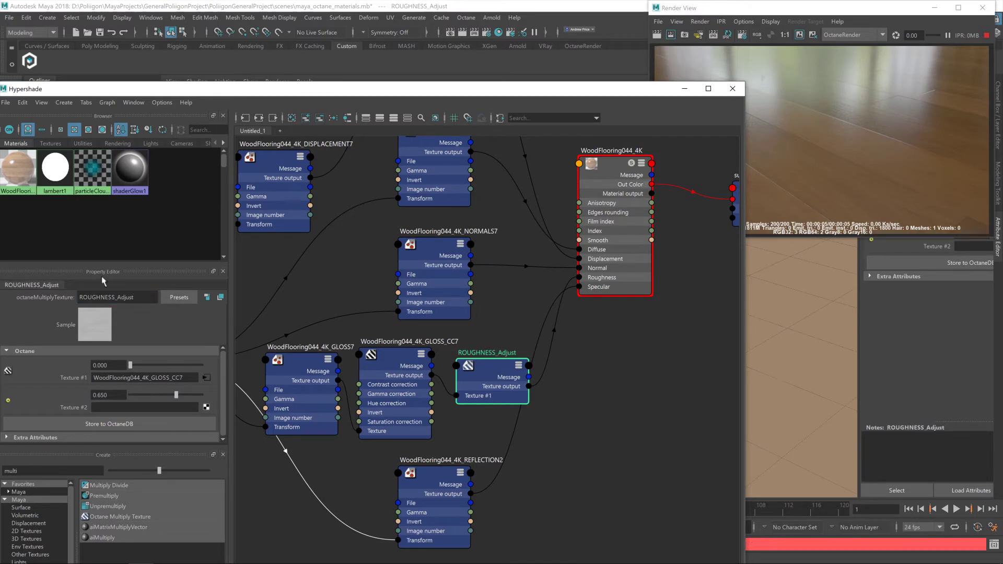
key(a)
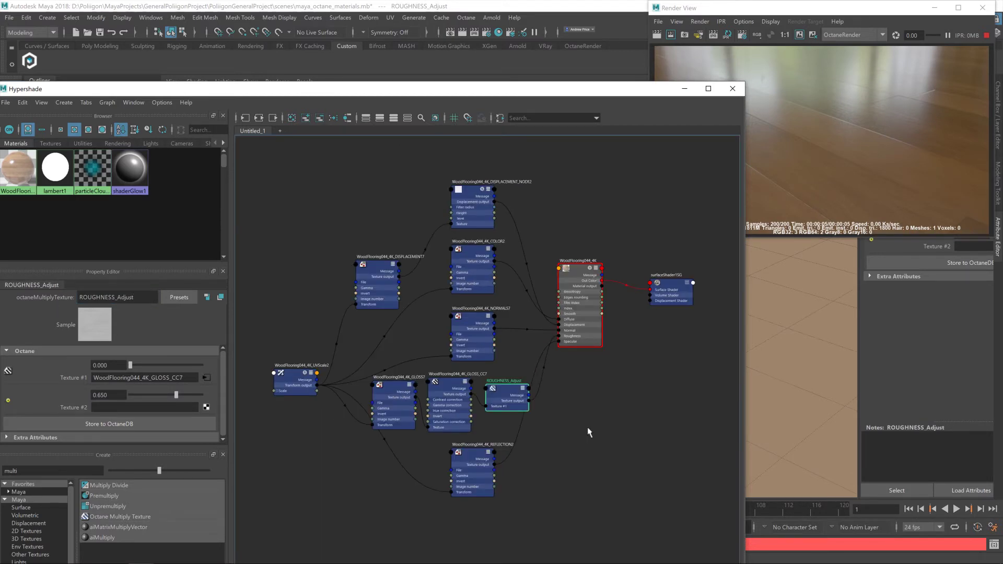
Bring the Render View with the 200/200-sample Octane wood floor render to the screen centre.
click(792, 10)
drag(818, 16, 471, 137)
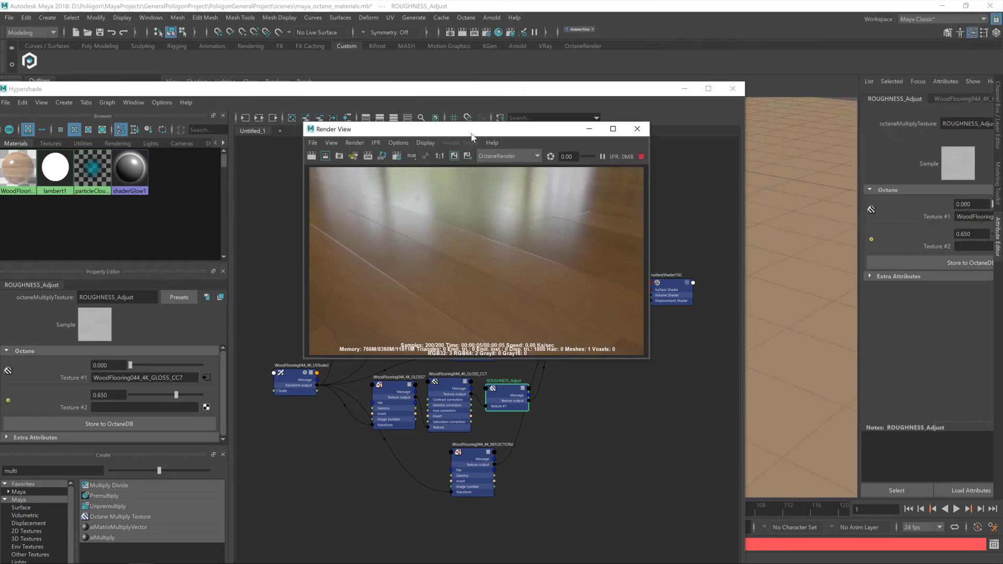